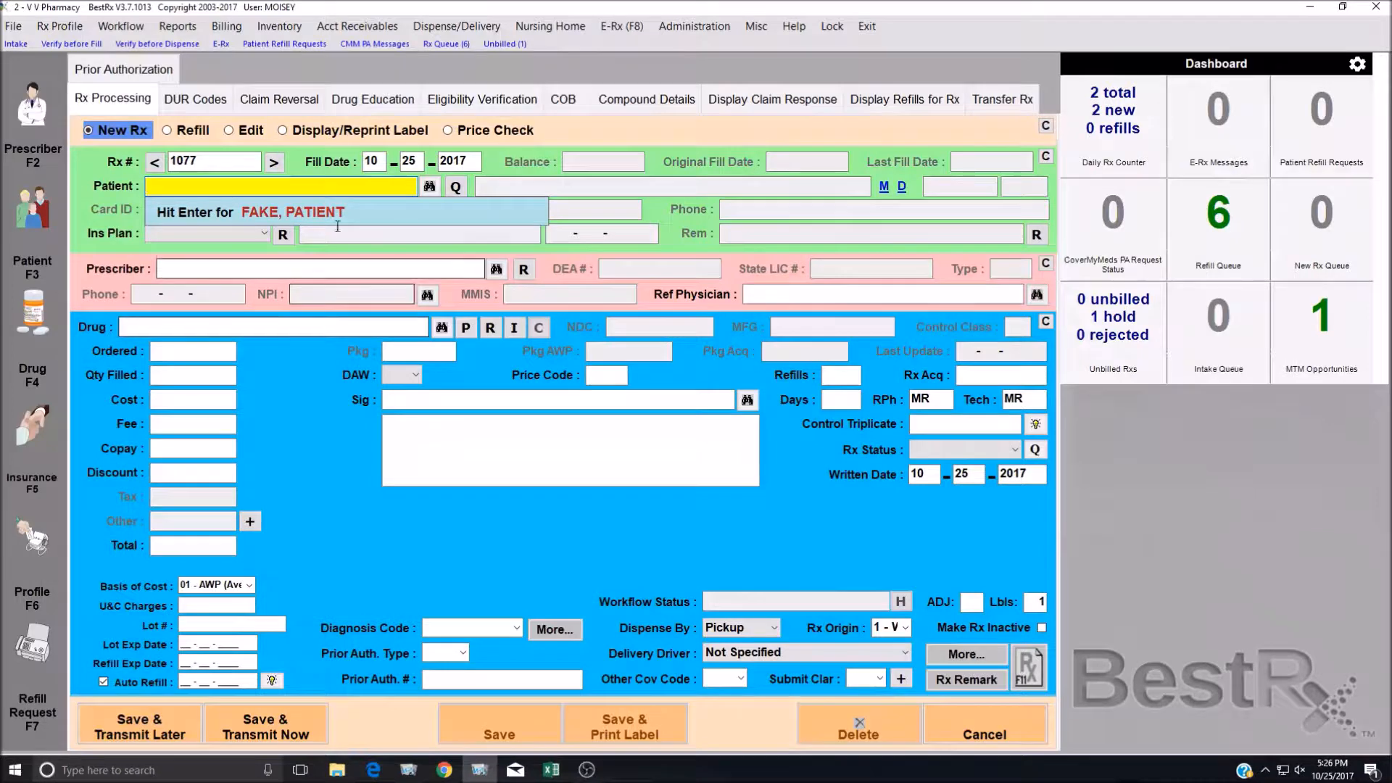
# Glance at the E-Rx list, then search patients by a partial name on the new Rx.
pyautogui.click(219, 44)
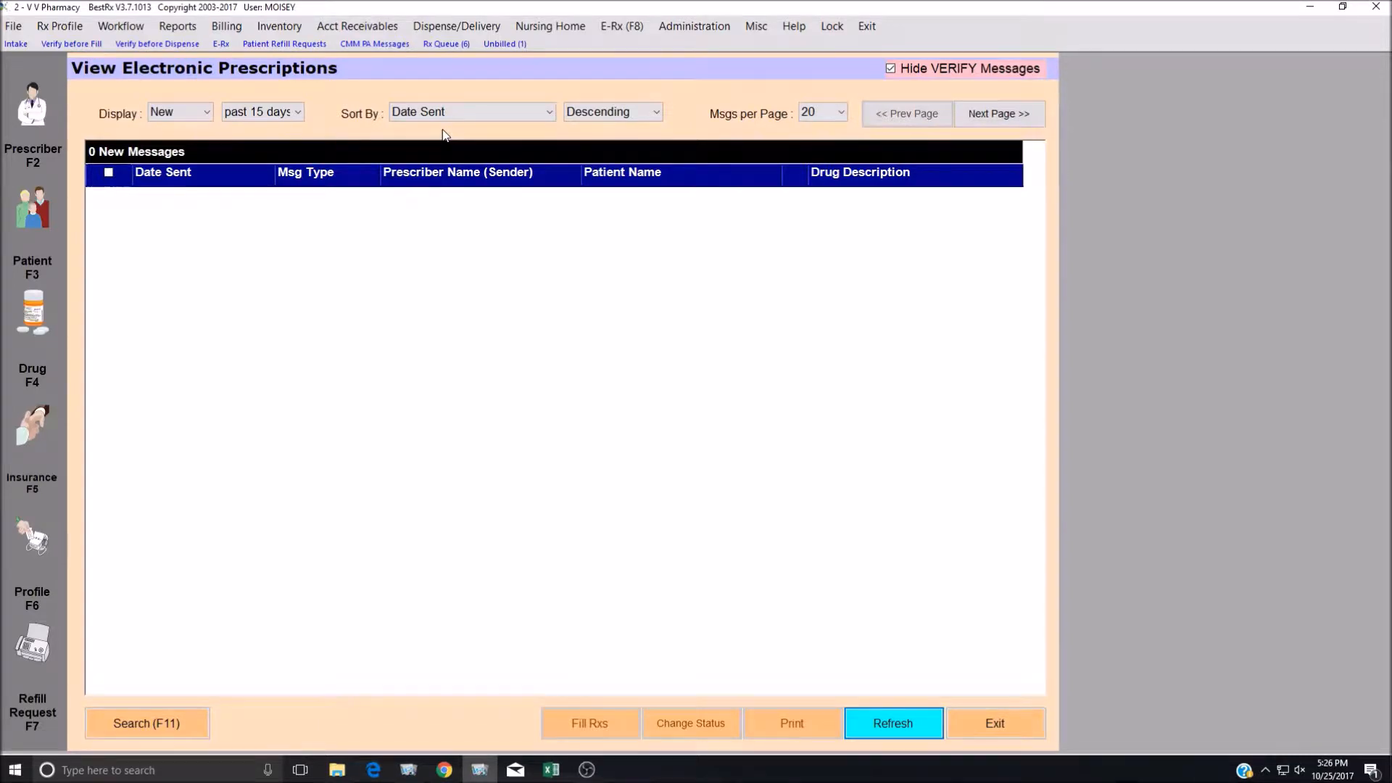
pyautogui.press('Escape')
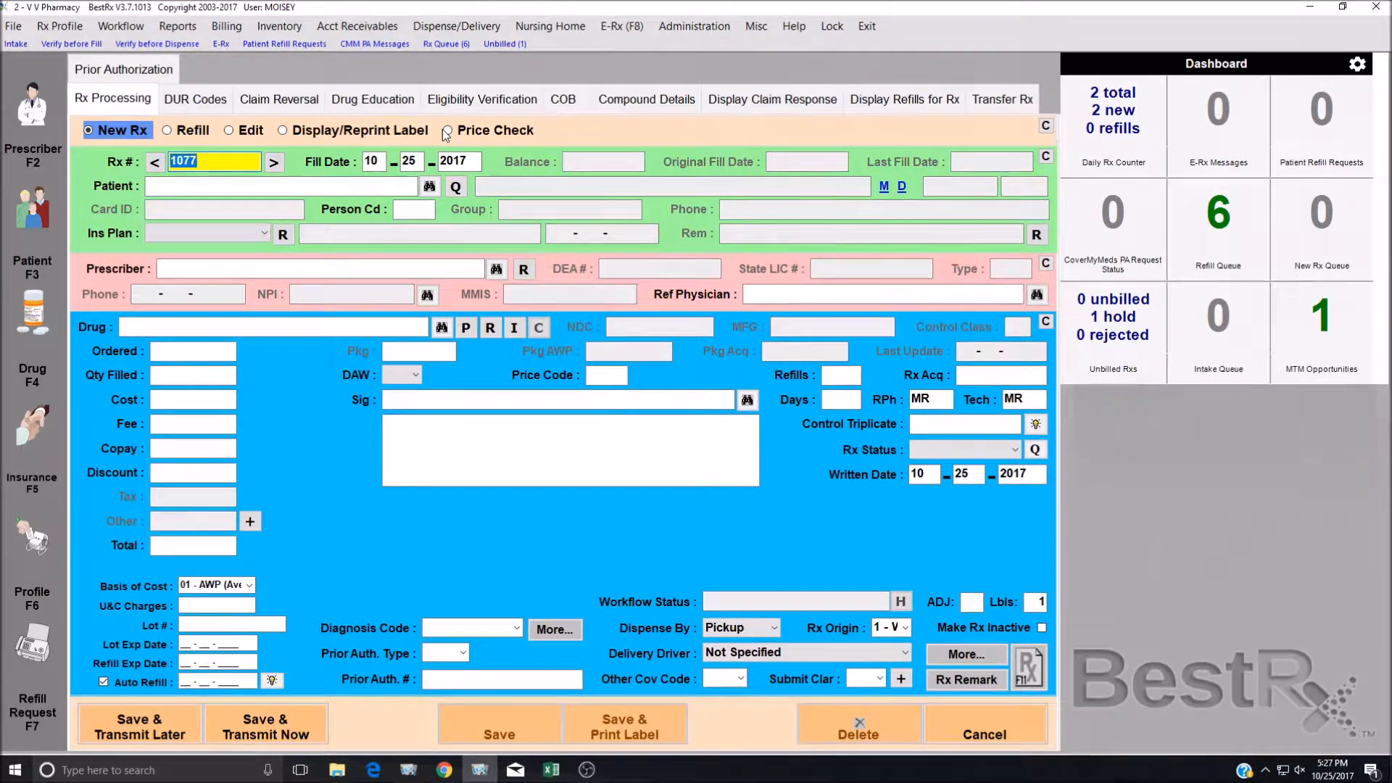
pyautogui.press('Return')
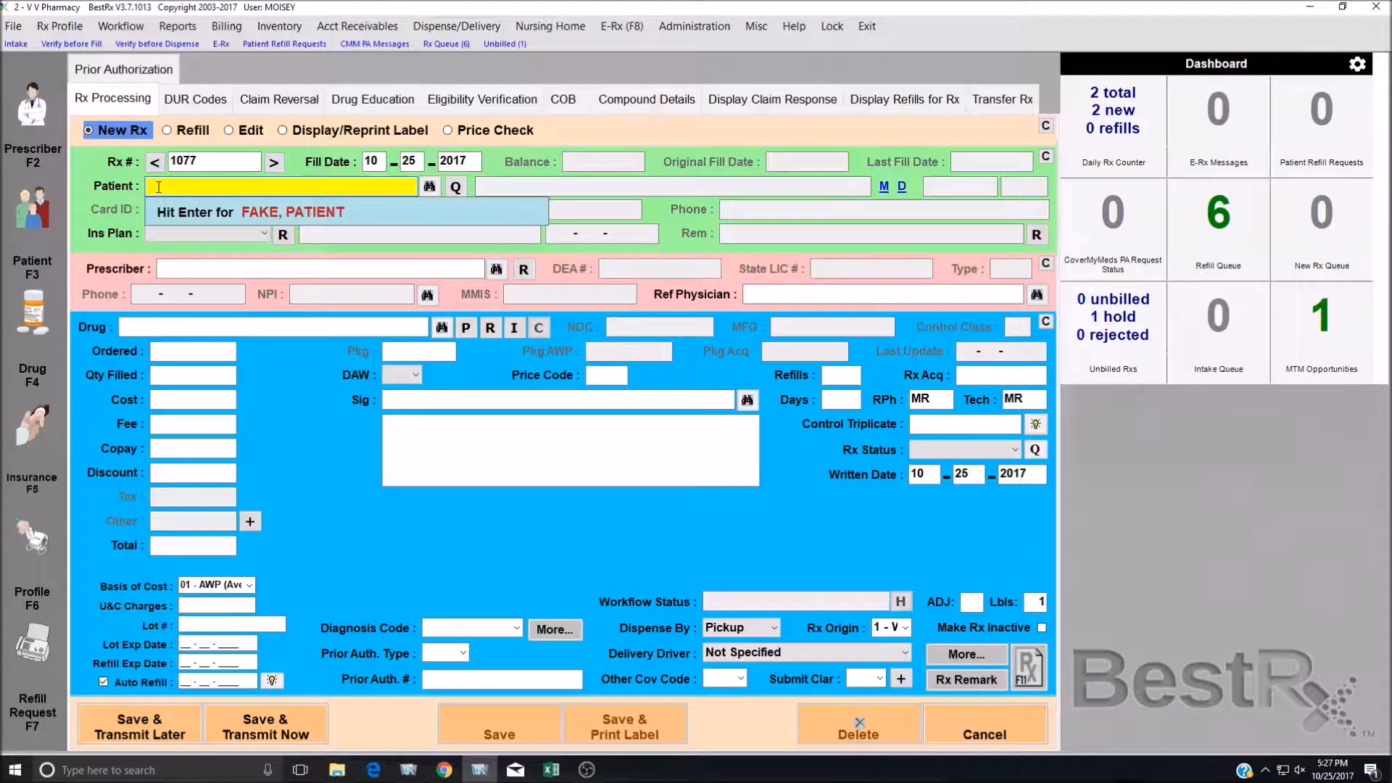
pyautogui.write('FAK,P')
pyautogui.press('Return')
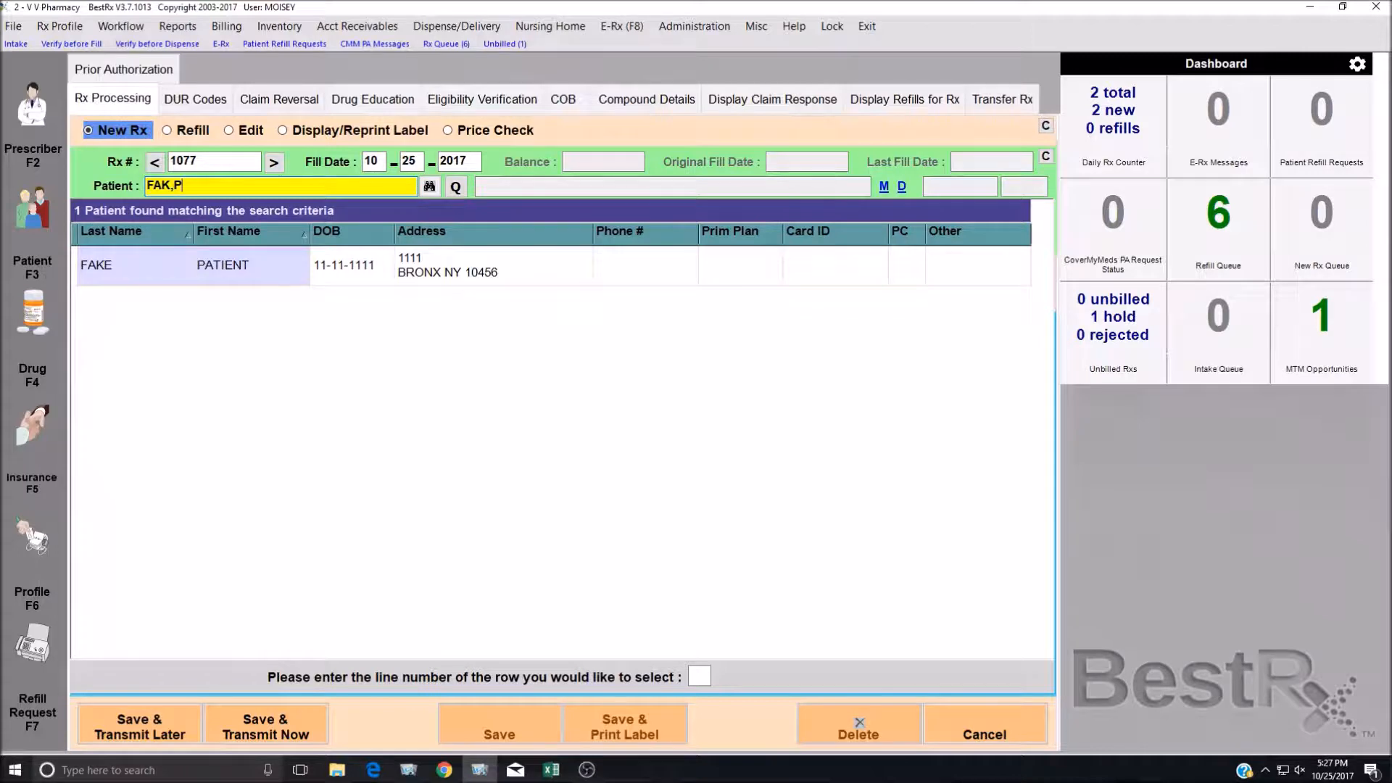
# Clear the name search and search for the patient by date of birth instead.
pyautogui.press('BackSpace')
pyautogui.press('BackSpace')
pyautogui.press('BackSpace')
pyautogui.press('BackSpace')
pyautogui.press('BackSpace')
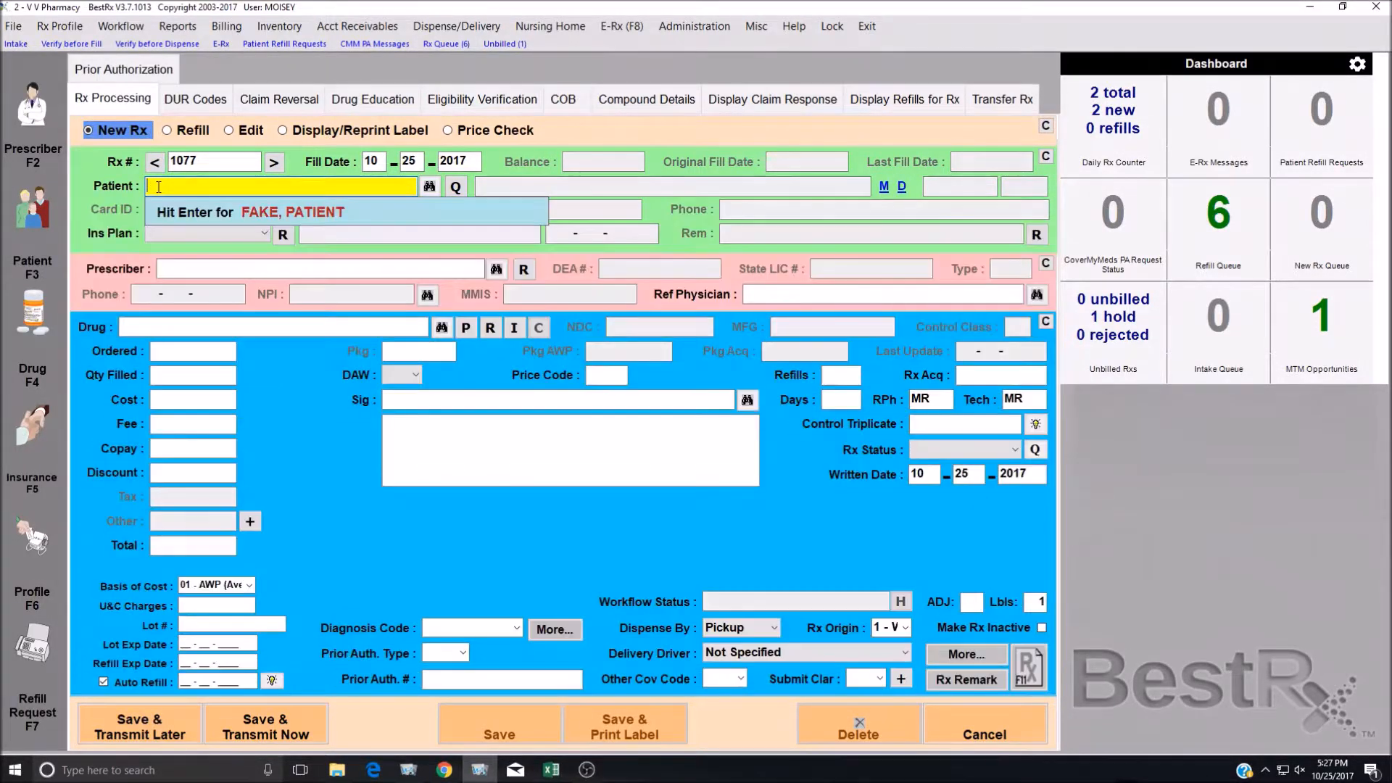
pyautogui.write('11/11/1111')
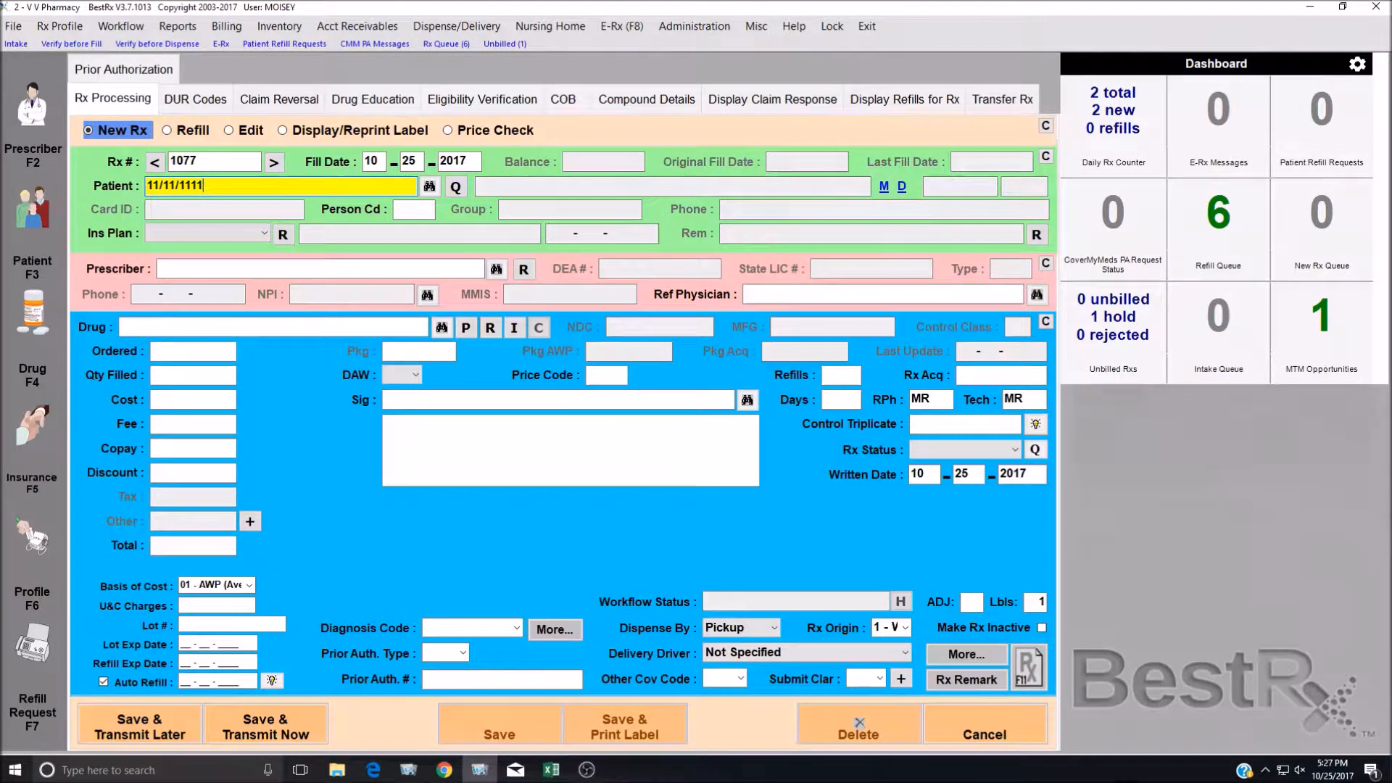
pyautogui.press('Return')
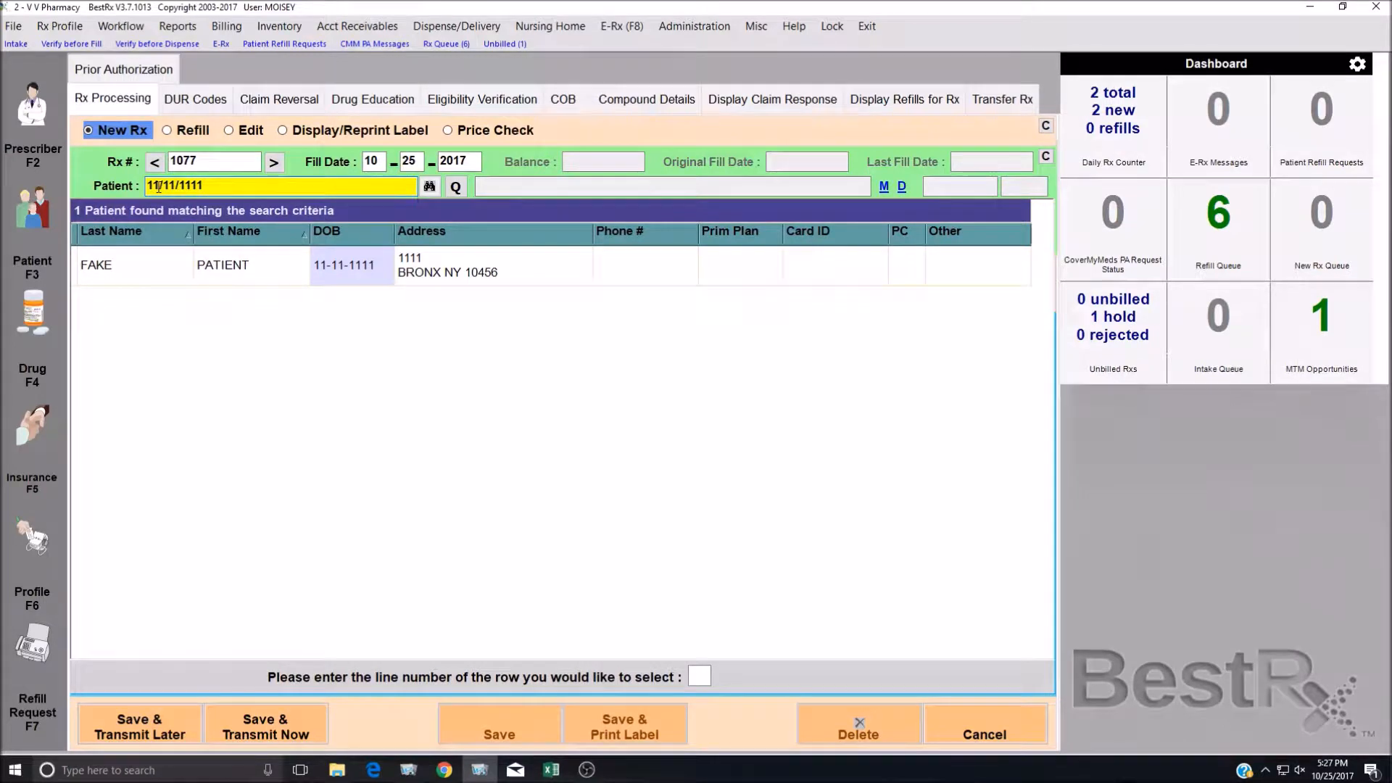
pyautogui.write('1111.')
pyautogui.press('BackSpace')
# Select the matching test patient and accept the CASH insurance plan.
pyautogui.doubleClick(276, 282)
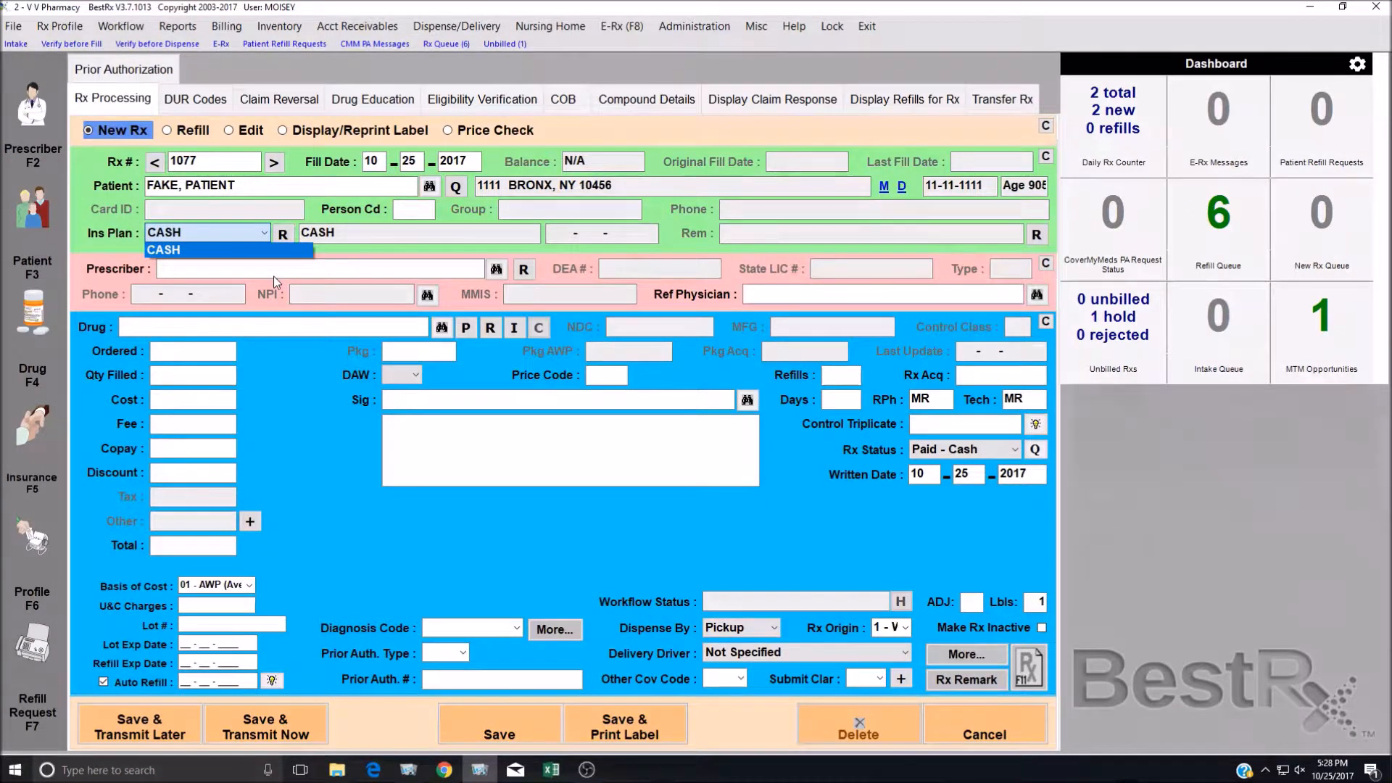
pyautogui.press('Return')
pyautogui.press('Return')
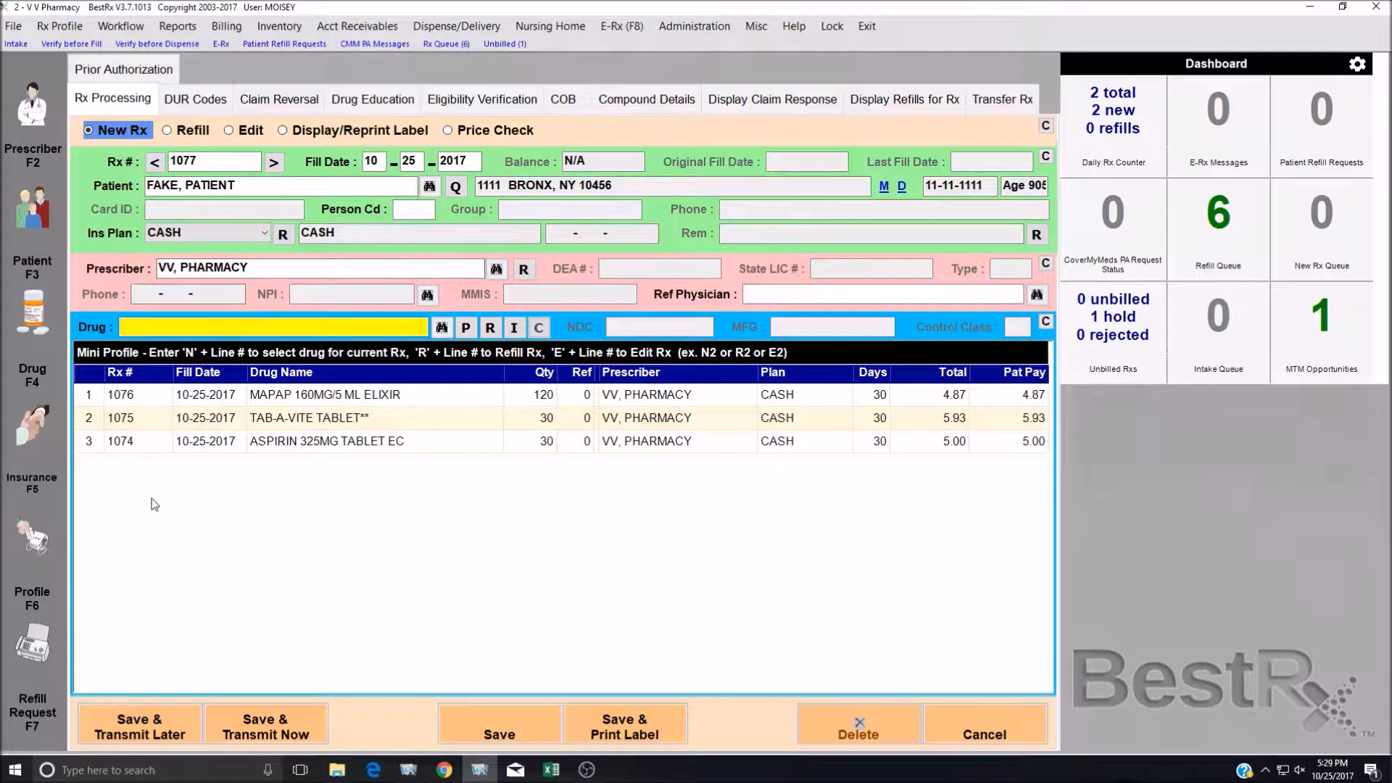
# Open the test patient's Rx Profile showing the three CASH prescriptions.
pyautogui.click(33, 551)
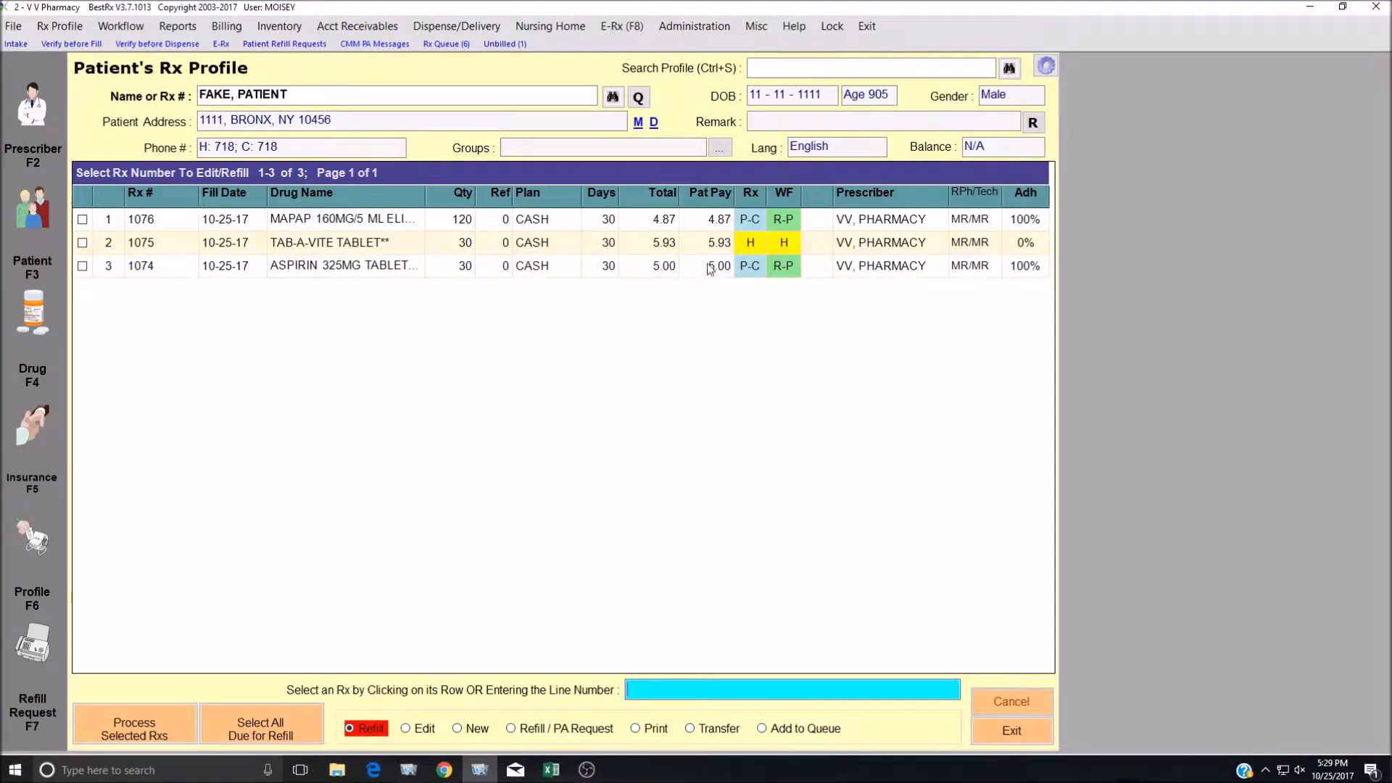
pyautogui.moveTo(790, 223)
# Open the Rx profile display settings and close them without changes.
pyautogui.click(1045, 67)
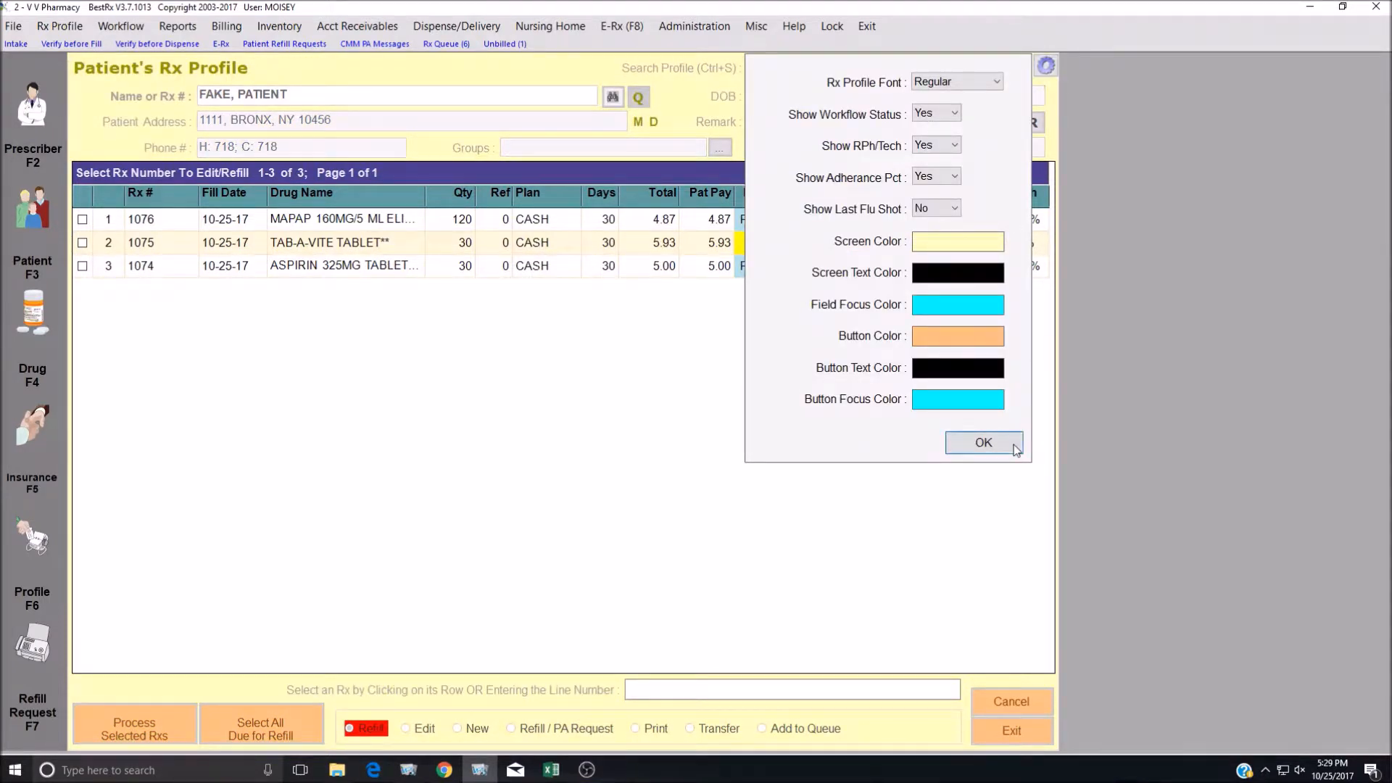
pyautogui.click(985, 442)
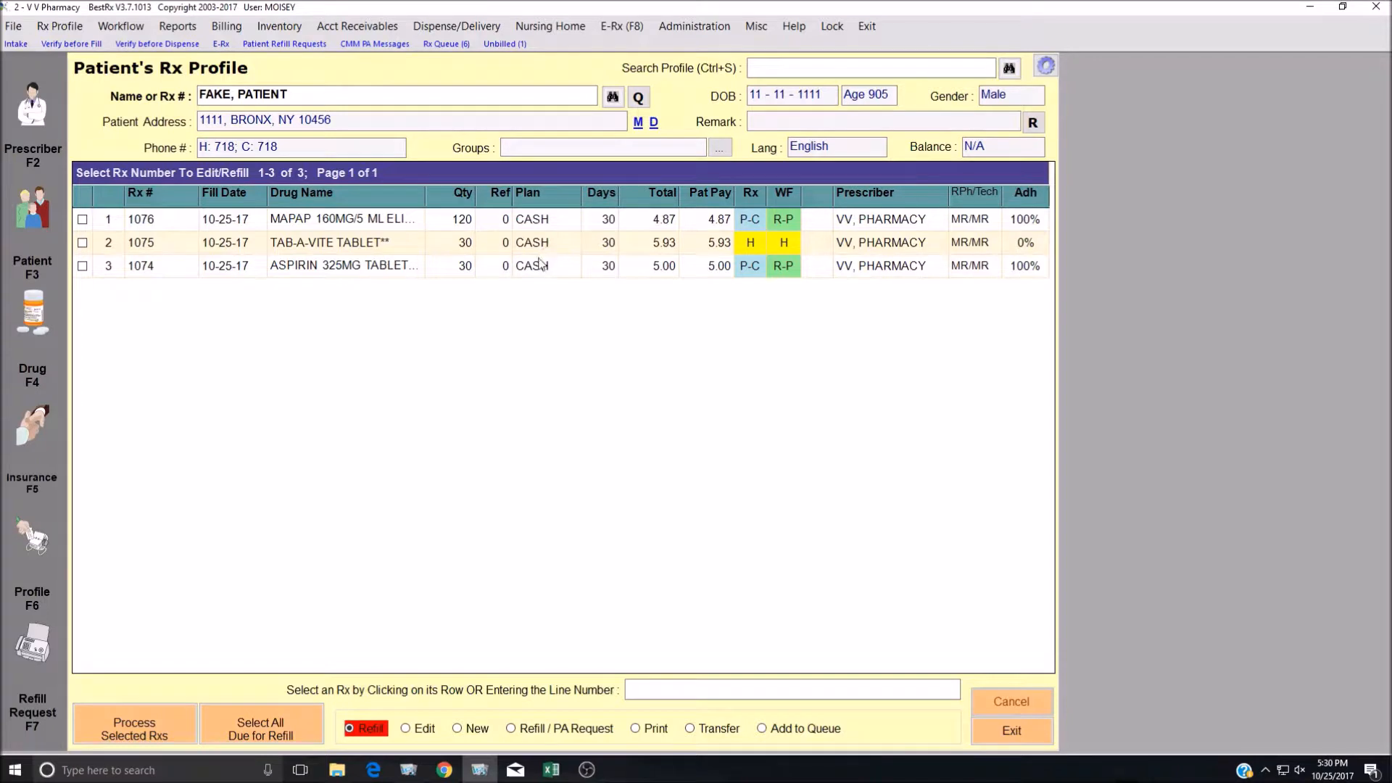
pyautogui.moveTo(789, 275)
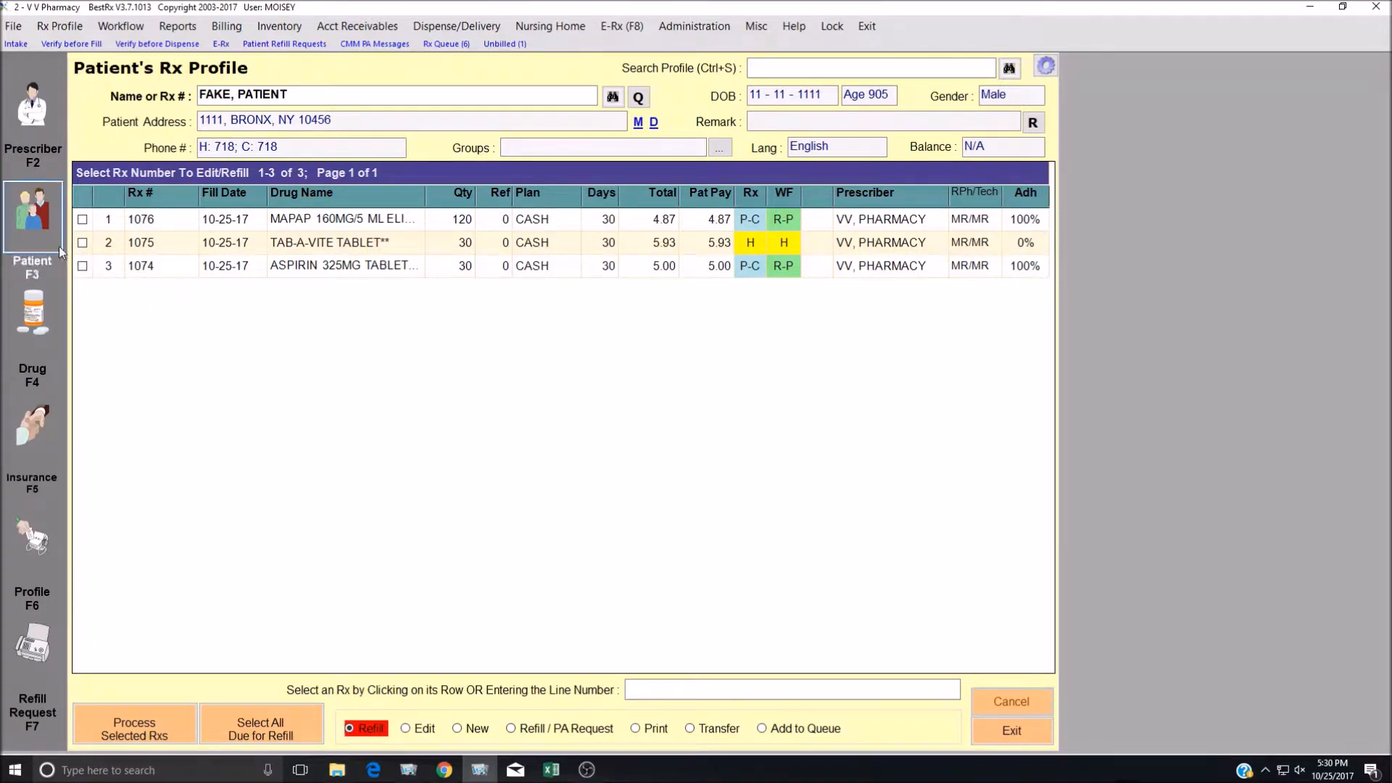
# Select the address's city, state and zip, then open the Patient File for editing.
pyautogui.click(326, 120)
pyautogui.moveTo(328, 119); pyautogui.dragTo(231, 120)
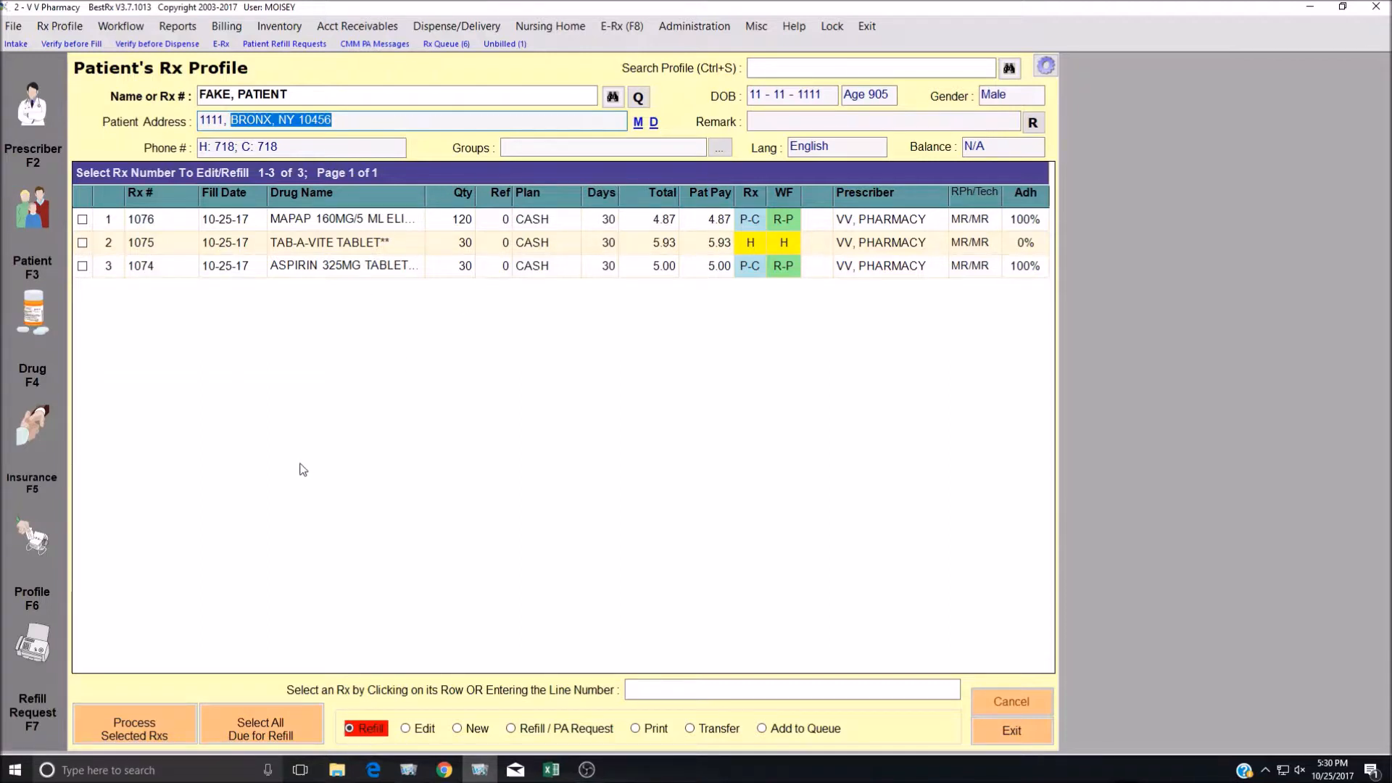
pyautogui.click(42, 214)
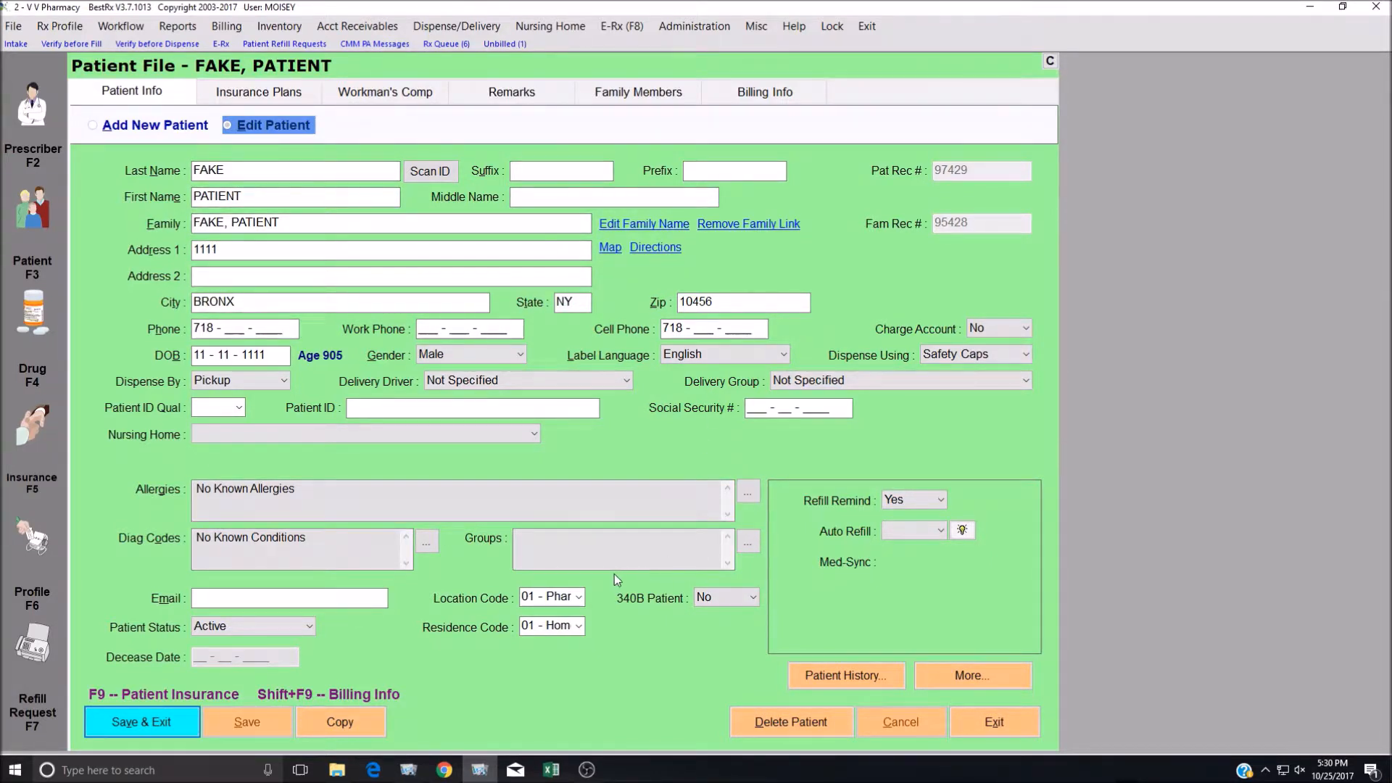
# Review the Insurance Plans and Remarks tabs, test the HIPAA remark, and exit the Patient File.
pyautogui.click(255, 94)
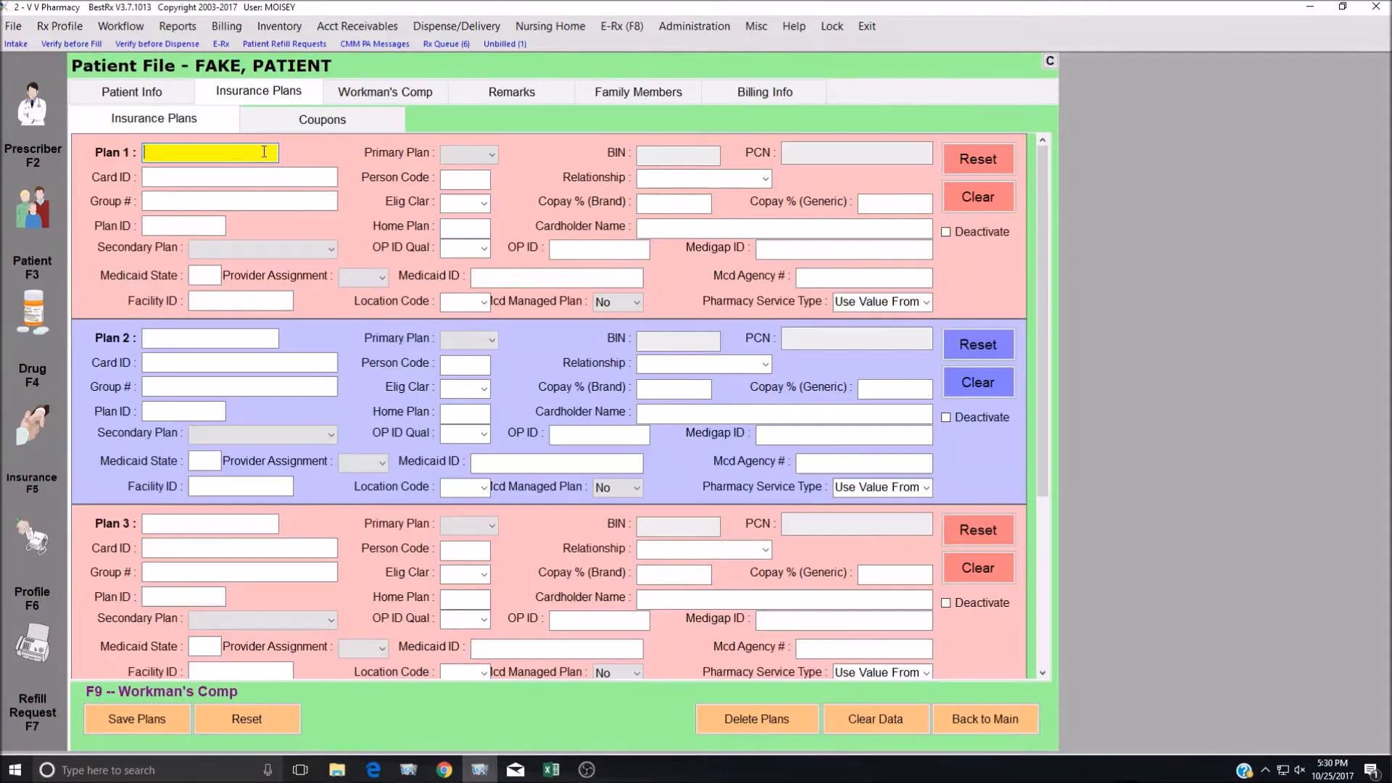
pyautogui.click(526, 95)
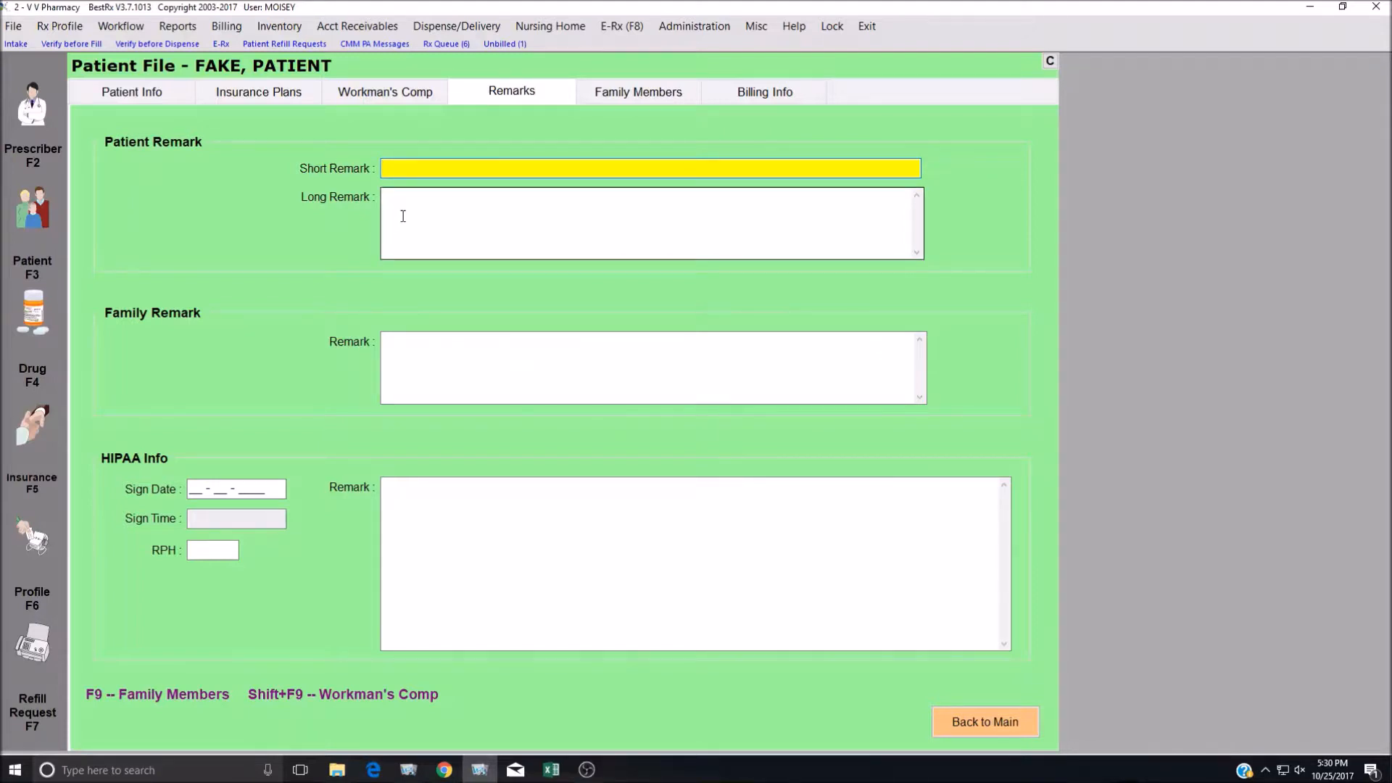
pyautogui.click(410, 502)
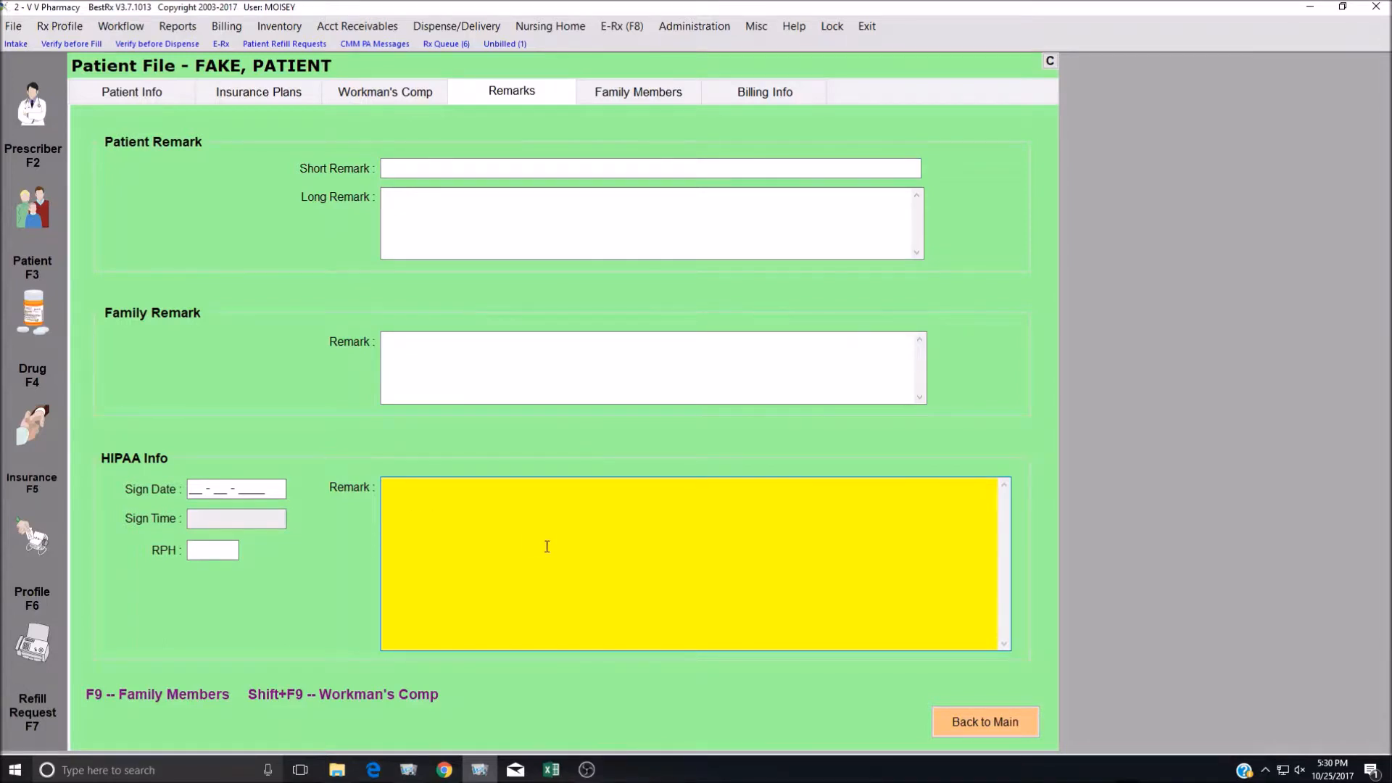
pyautogui.write('black tex')
pyautogui.press('BackSpace')
pyautogui.press('BackSpace')
pyautogui.press('BackSpace')
pyautogui.press('BackSpace')
pyautogui.press('BackSpace')
pyautogui.press('BackSpace')
pyautogui.press('BackSpace')
pyautogui.press('BackSpace')
pyautogui.press('BackSpace')
pyautogui.press('Escape')
pyautogui.press('Escape')
pyautogui.press('Escape')
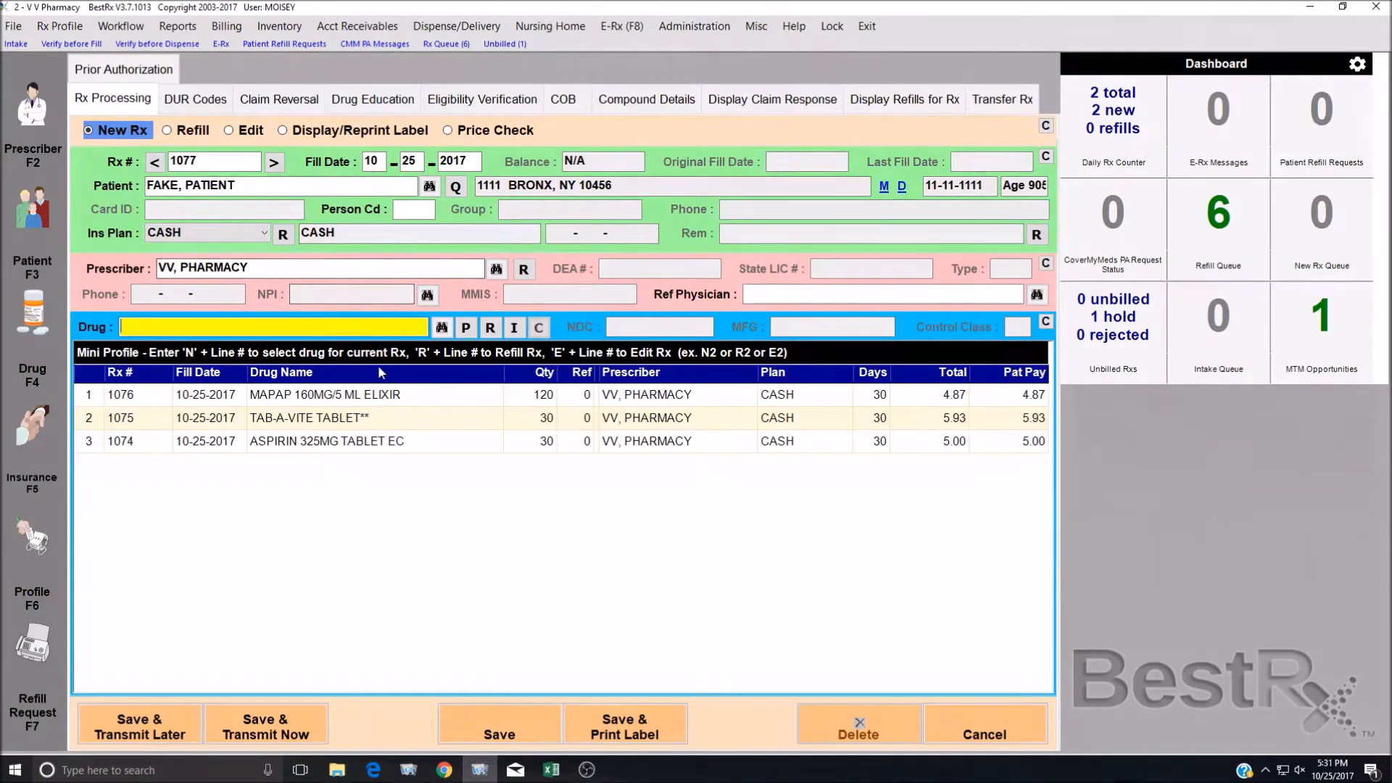
# Reopen the patient's Rx Profile with F6.
pyautogui.press('F6')
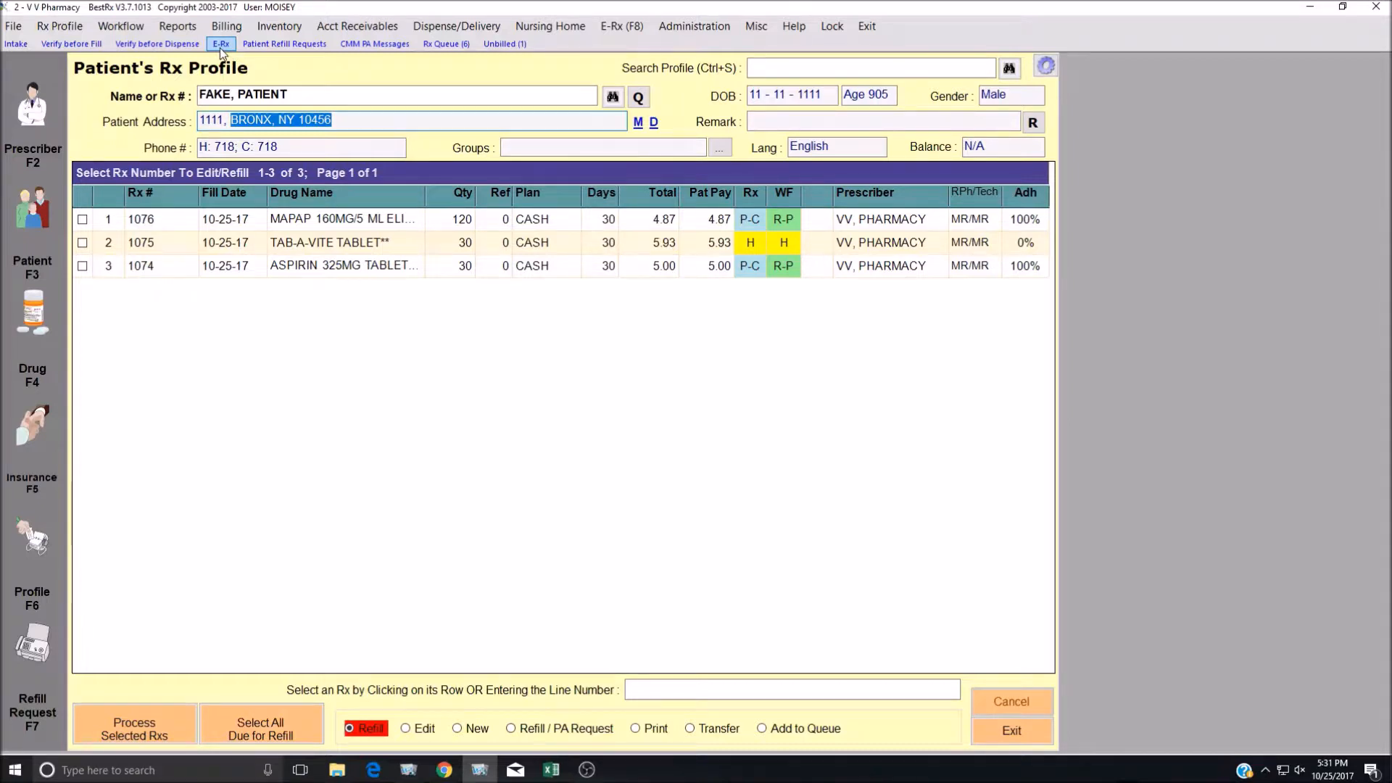
# View received E-Rx messages and check the Display filter choices.
pyautogui.click(621, 30)
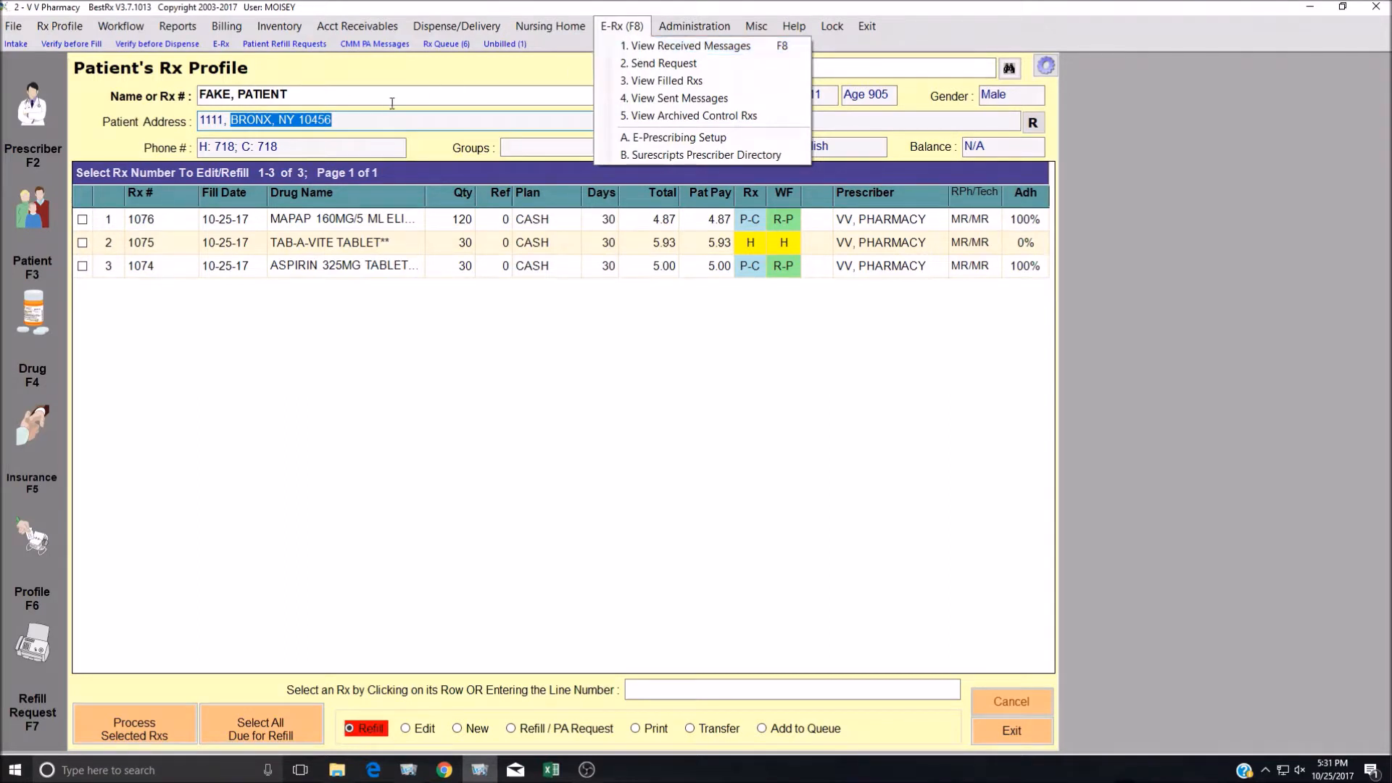
pyautogui.click(226, 45)
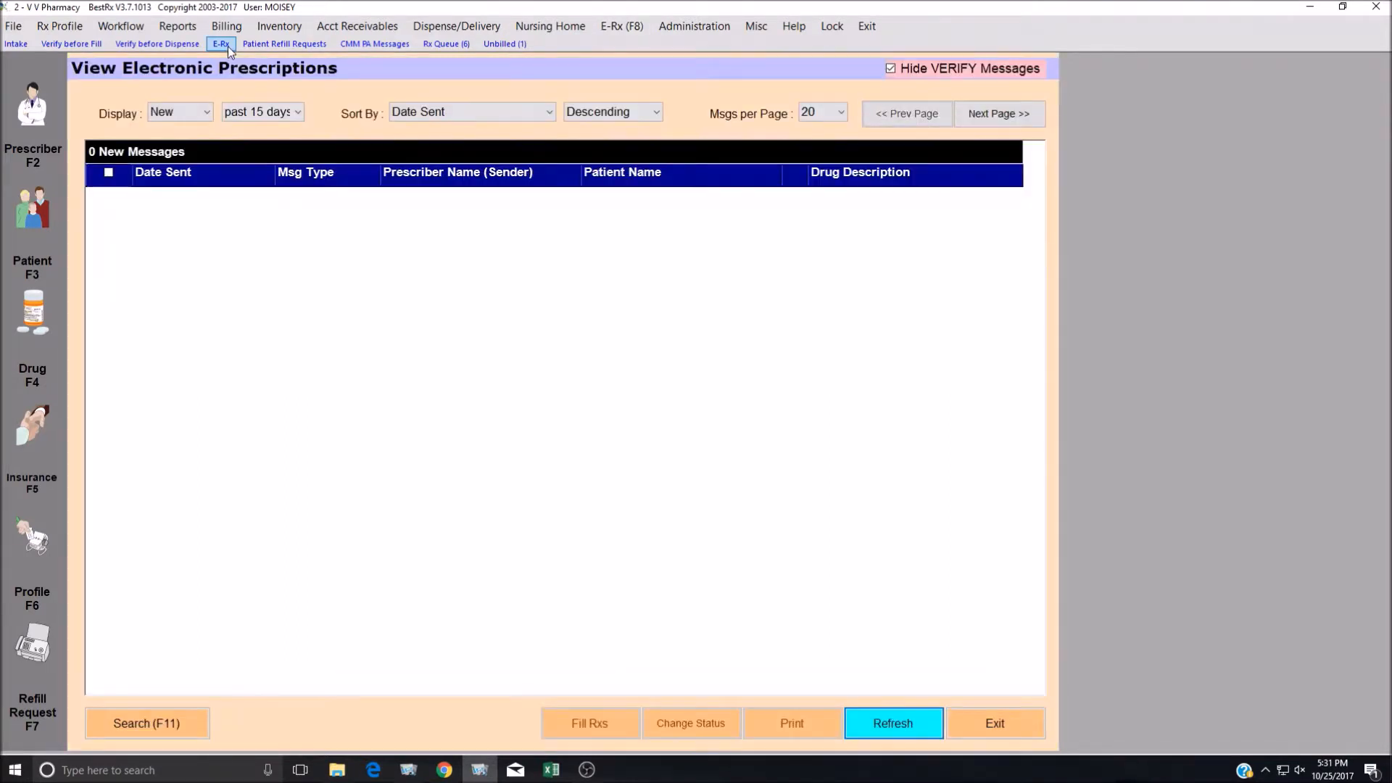
pyautogui.click(186, 112)
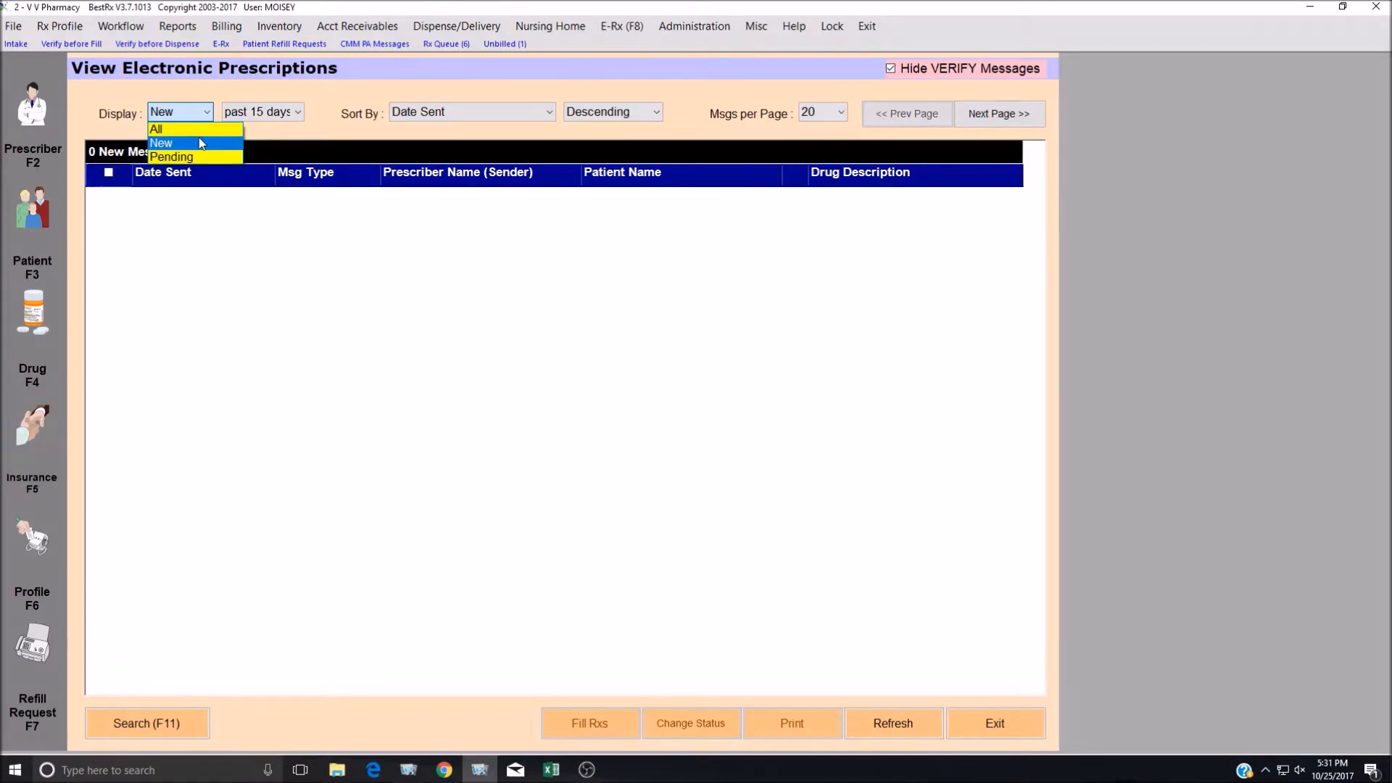
pyautogui.click(200, 139)
pyautogui.click(280, 117)
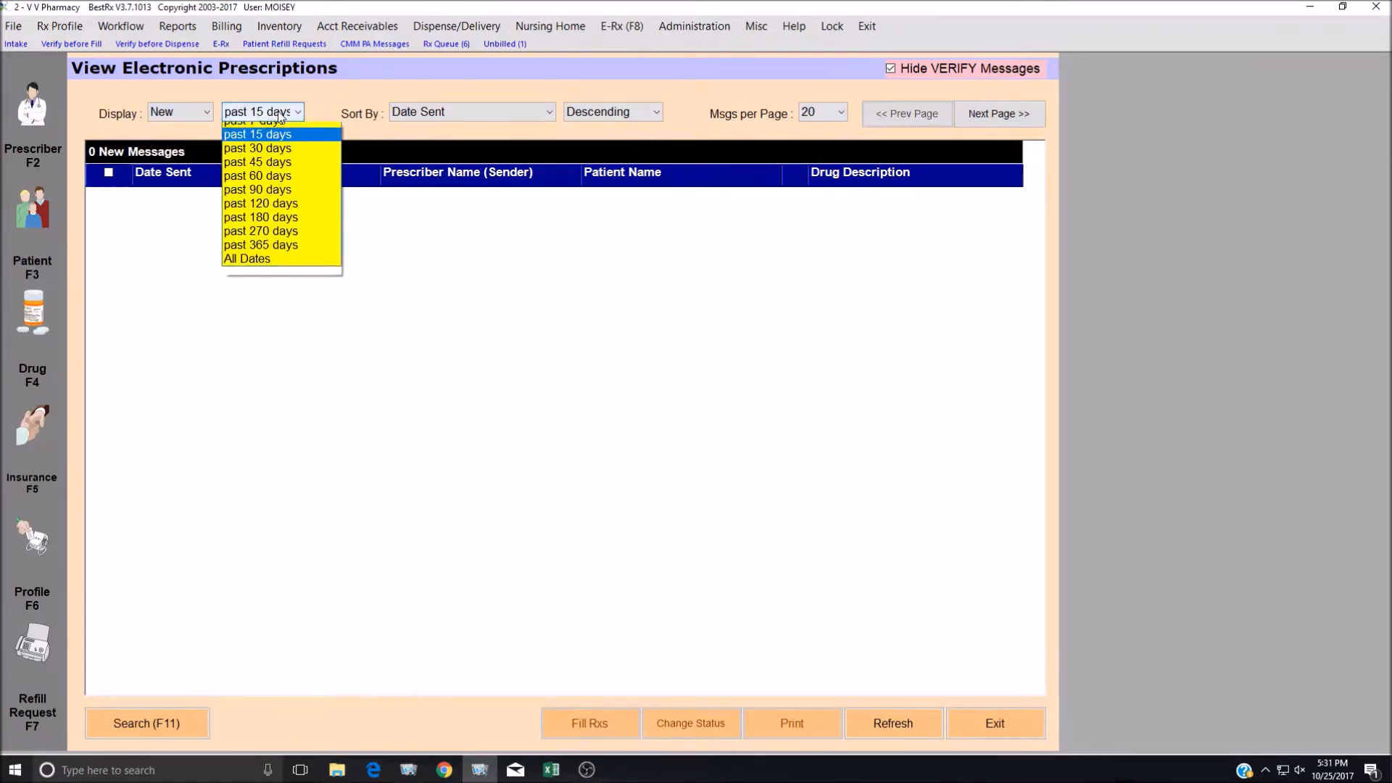
pyautogui.click(280, 117)
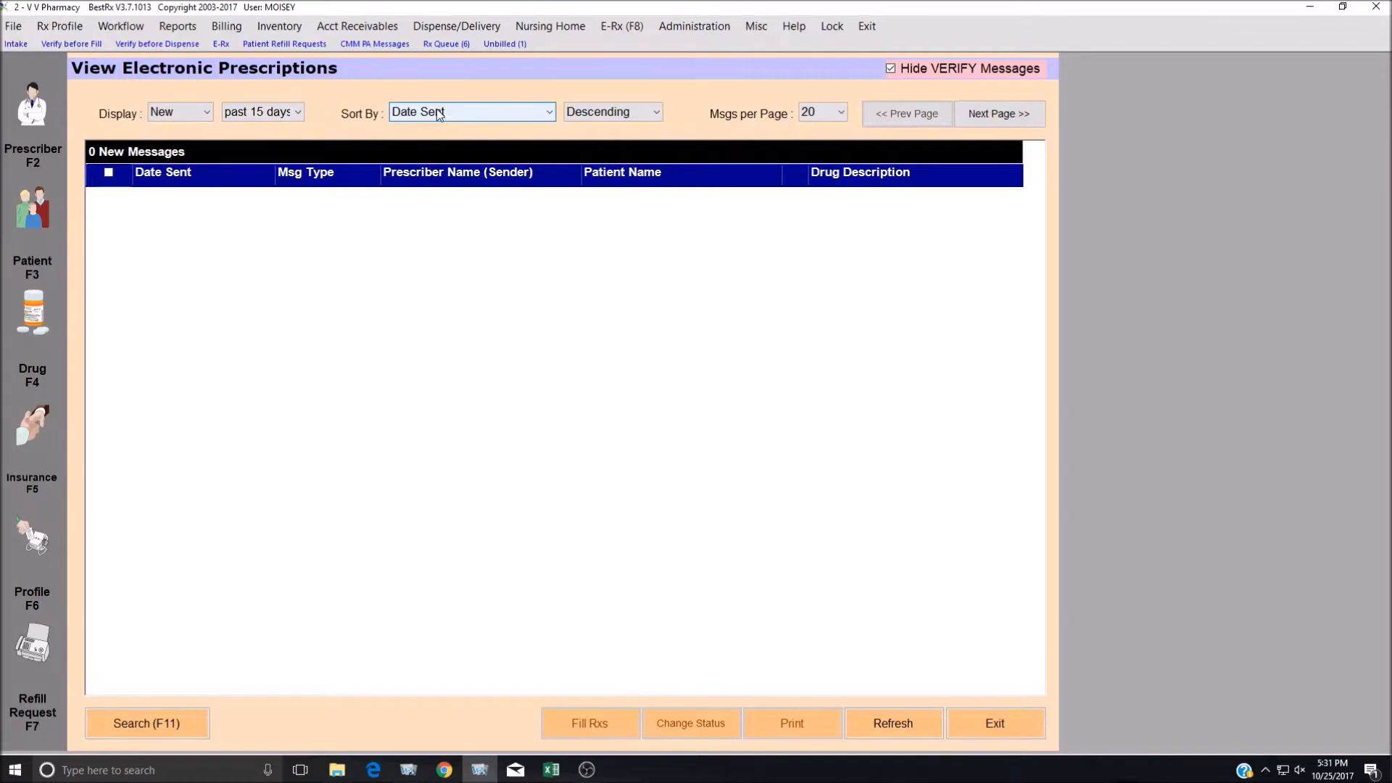
pyautogui.click(833, 114)
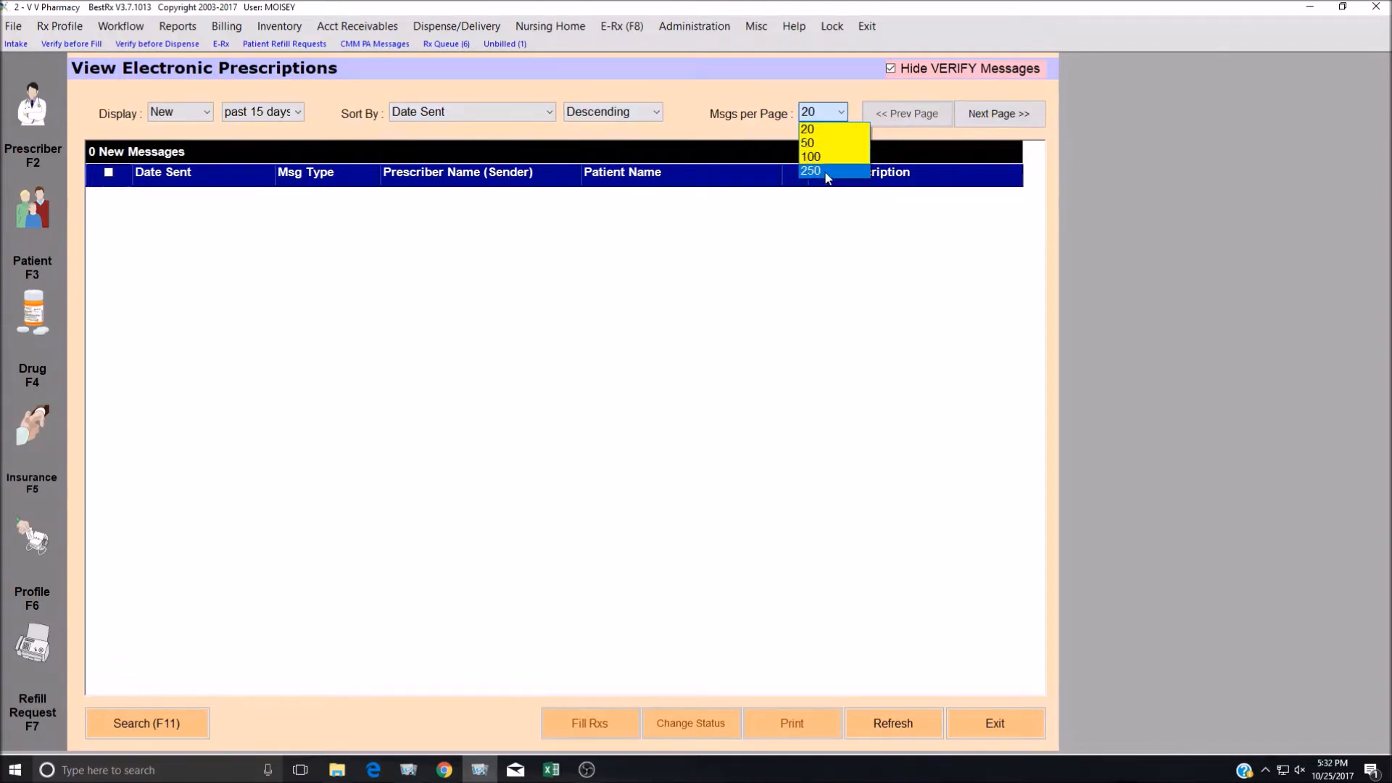
pyautogui.click(838, 114)
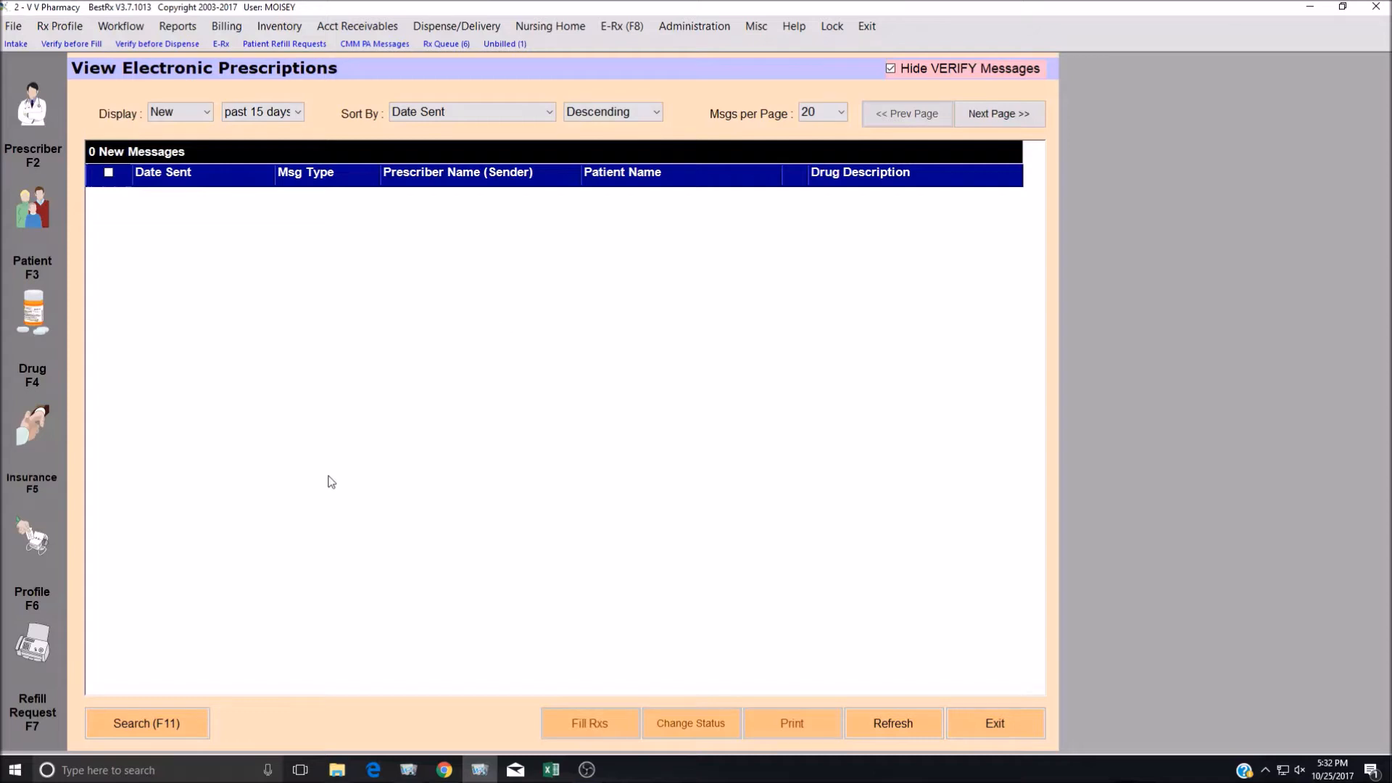
pyautogui.click(145, 725)
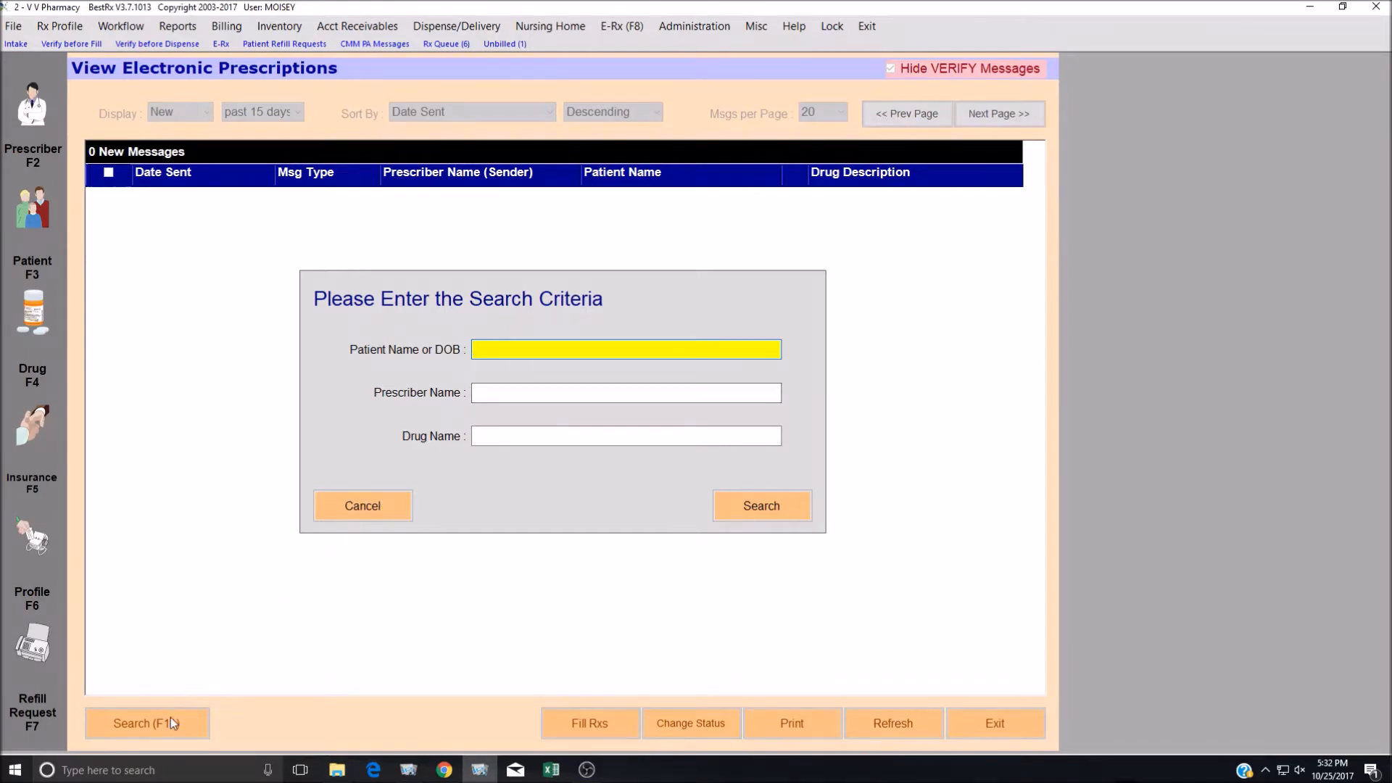
pyautogui.click(393, 512)
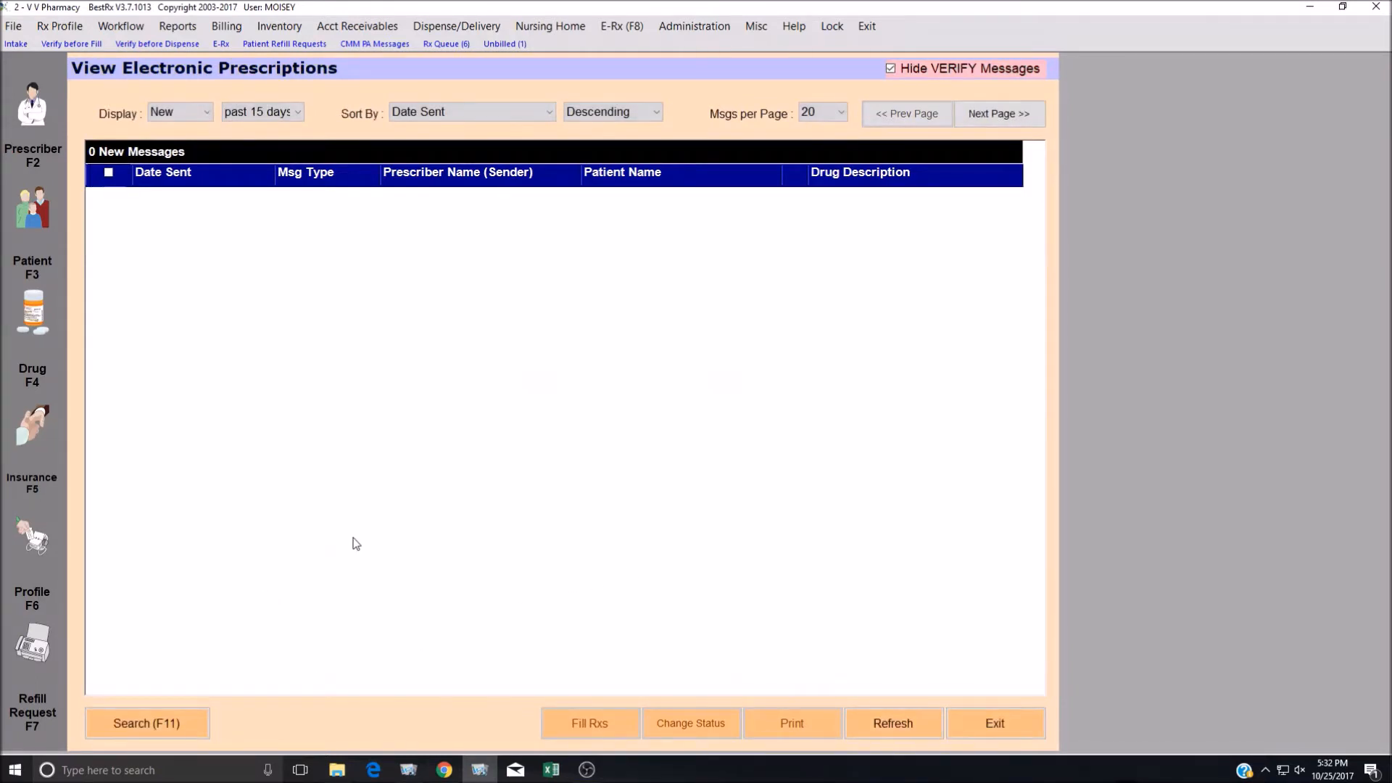
pyautogui.click(149, 730)
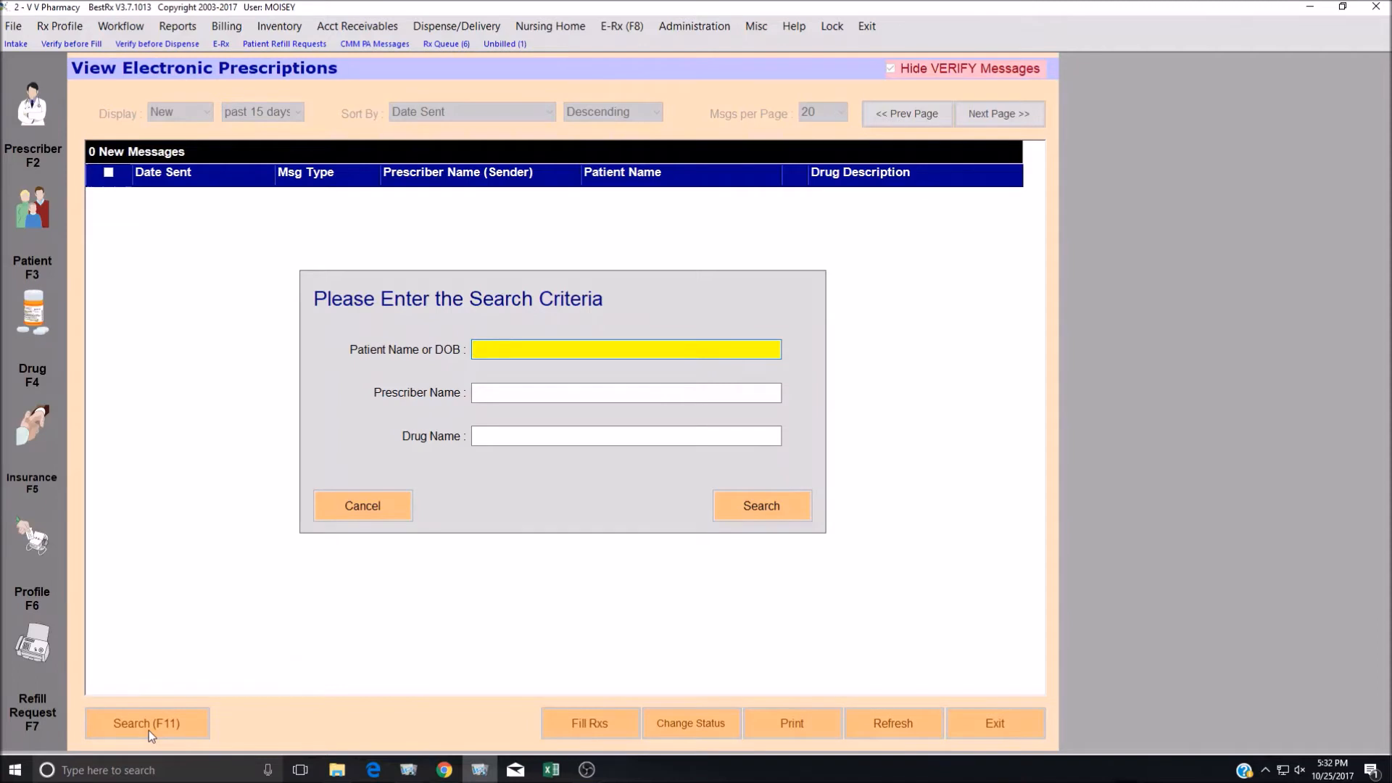
pyautogui.write('11/11/1111')
pyautogui.press('BackSpace')
pyautogui.press('BackSpace')
pyautogui.press('BackSpace')
pyautogui.press('BackSpace')
pyautogui.press('BackSpace')
pyautogui.press('BackSpace')
pyautogui.press('BackSpace')
pyautogui.press('BackSpace')
pyautogui.press('Tab')
pyautogui.hotkey('shift', 'Tab')
pyautogui.write('11')
pyautogui.press('BackSpace')
pyautogui.press('BackSpace')
pyautogui.press('BackSpace')
pyautogui.write('-11')
pyautogui.press('BackSpace')
pyautogui.press('BackSpace')
pyautogui.press('BackSpace')
pyautogui.press('BackSpace')
pyautogui.press('BackSpace')
pyautogui.write('FAKE,PA')
pyautogui.press('BackSpace')
pyautogui.press('BackSpace')
pyautogui.press('BackSpace')
pyautogui.press('BackSpace')
pyautogui.press('BackSpace')
pyautogui.press('BackSpace')
pyautogui.press('BackSpace')
pyautogui.click(378, 508)
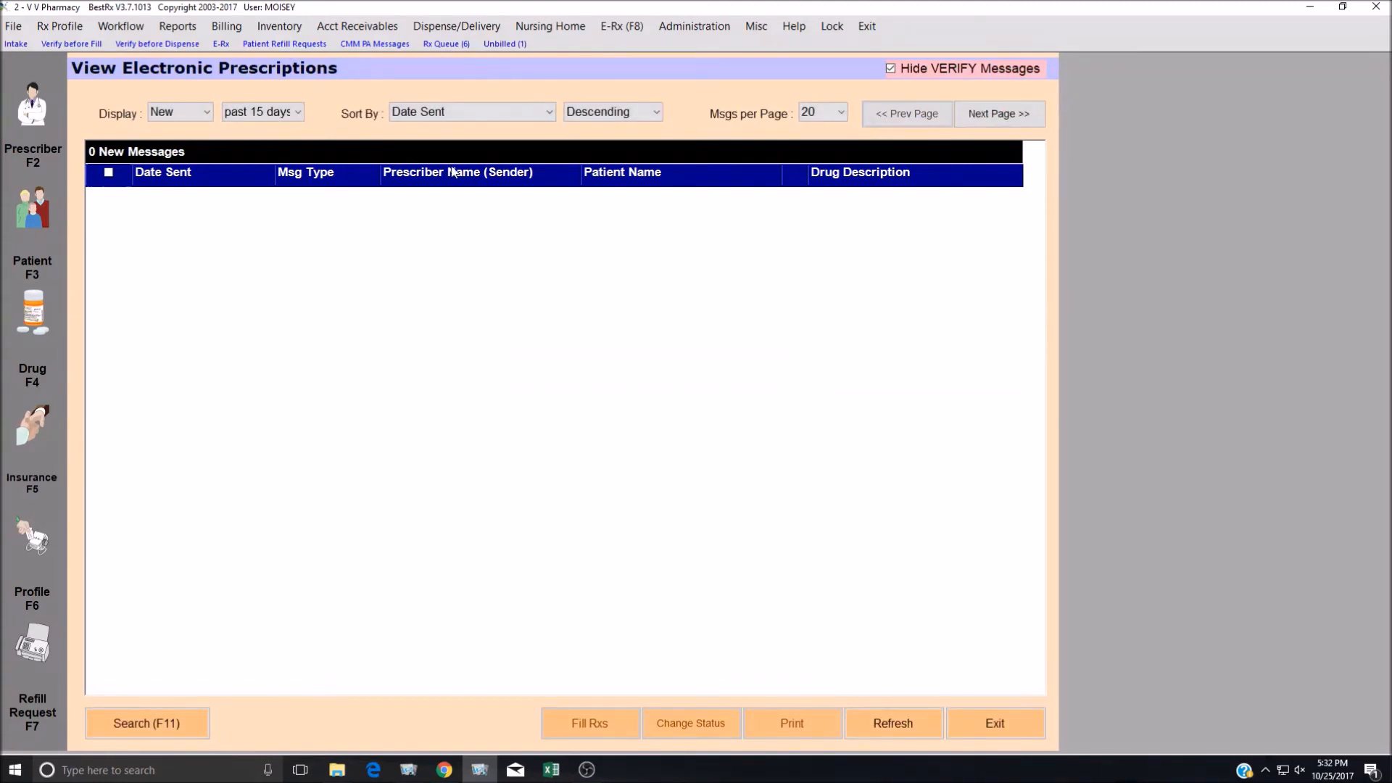